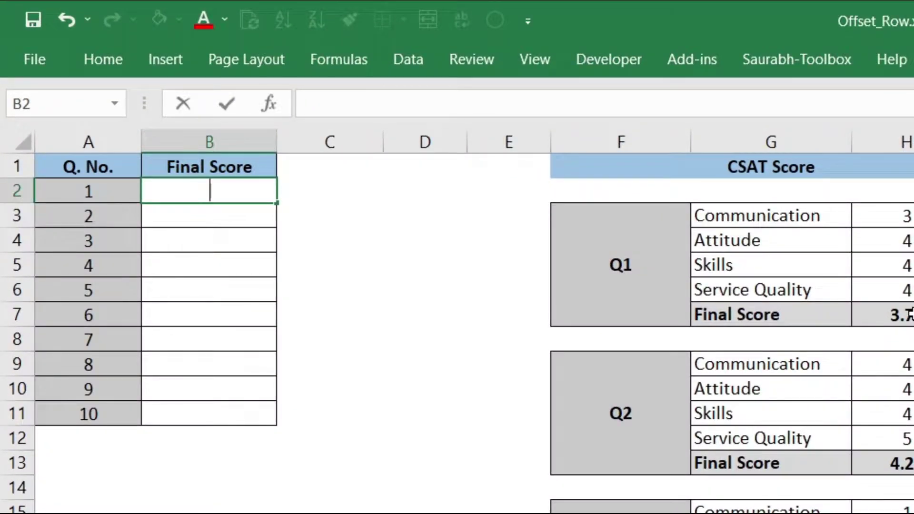
Enter =H7 in B2 to pull Q1's Final Score.
type("=")
left_click(908, 314)
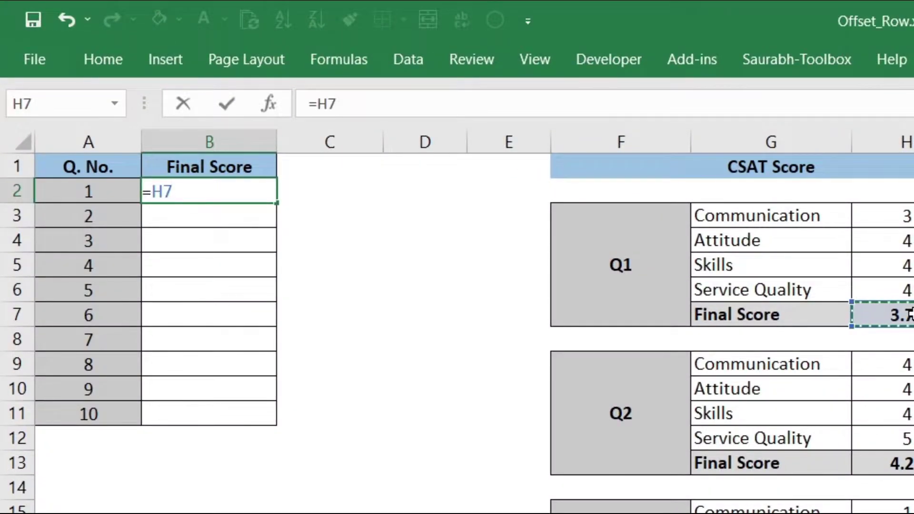
key("Return")
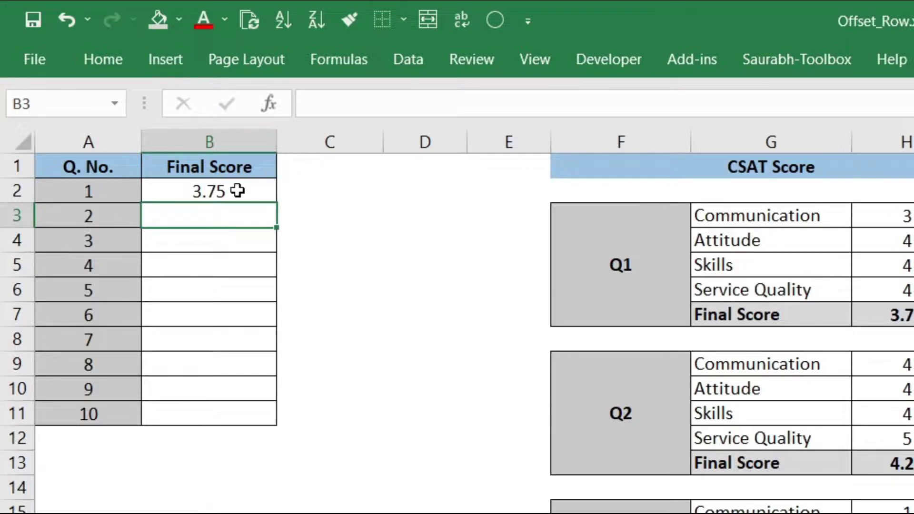
Fill the B2 formula down to B11, check its references, and select B2:B11.
left_click(238, 190)
double_click(276, 202)
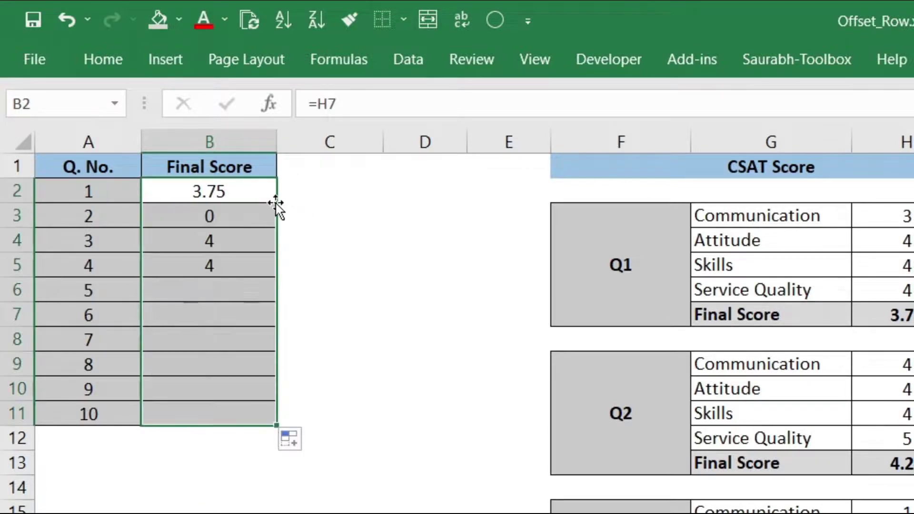
left_click(236, 212)
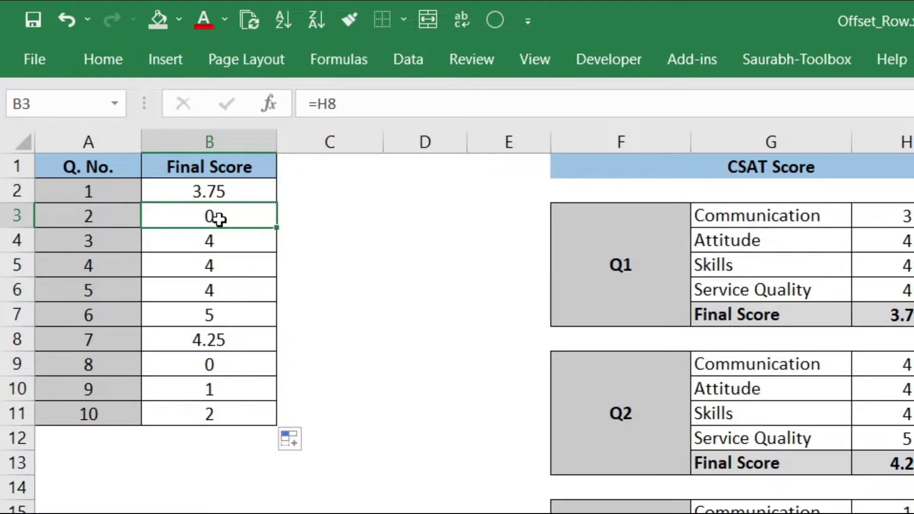
left_click(220, 270)
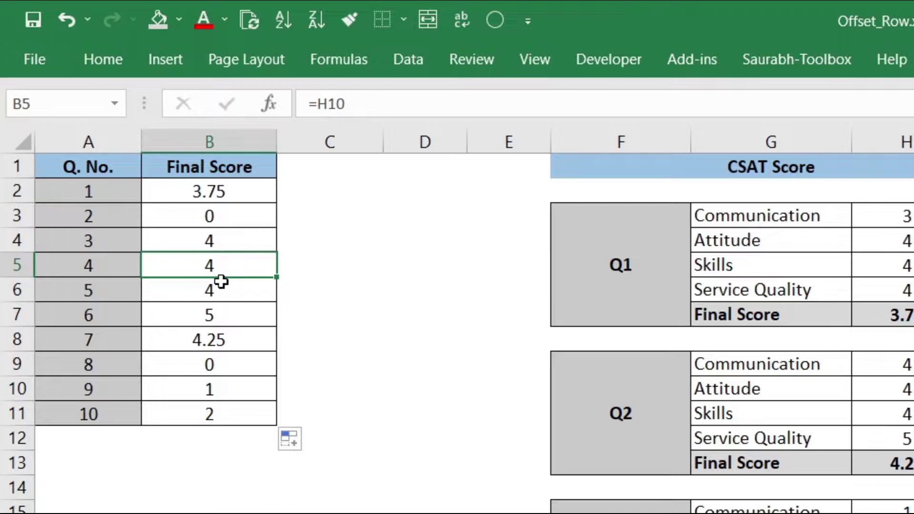
left_click_drag(212, 191, 221, 413)
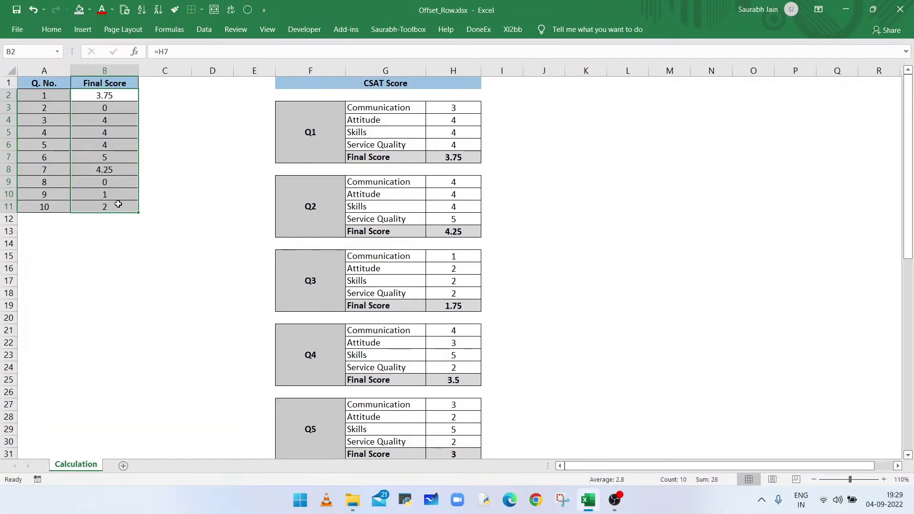
Clear the mismatched formulas from Final Score cells B2:B11.
key("Delete")
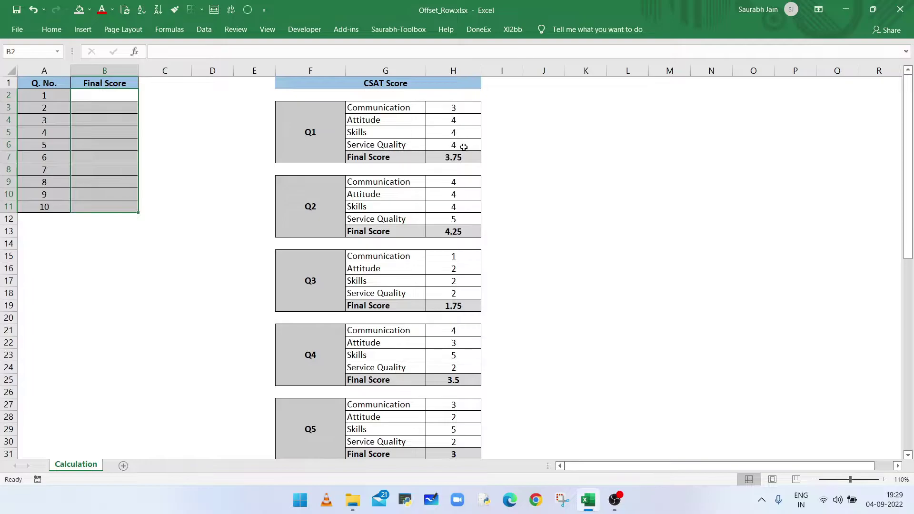
left_click_drag(95, 105, 95, 133)
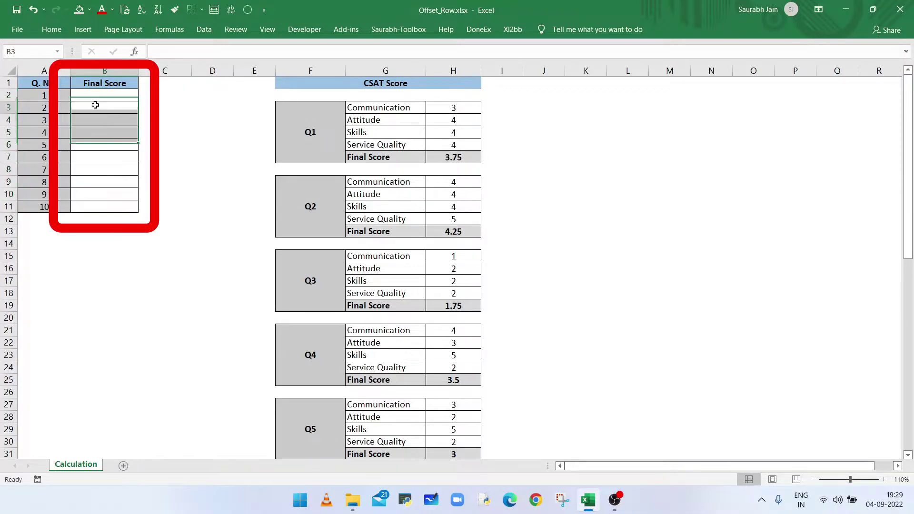
left_click(96, 131)
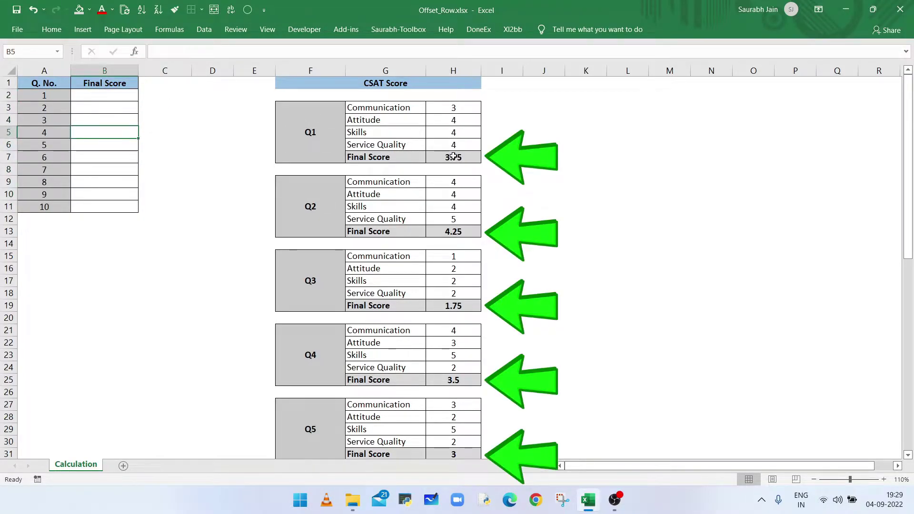
Inspect the Q1, Q2 and Q3 Final Scores in H7, H13 and H19.
left_click(453, 157)
left_click(466, 231)
left_click(459, 305)
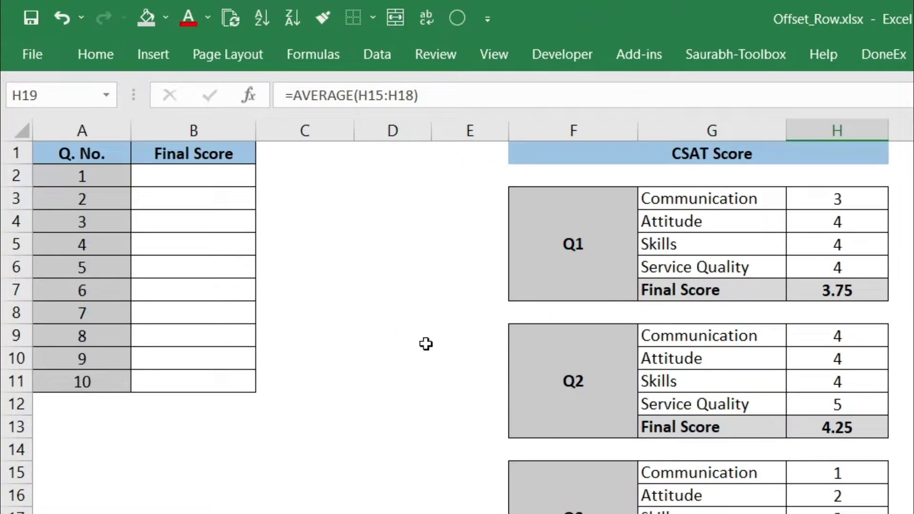
Link B2 to H7 so it shows Q1's 3.75.
left_click(197, 177)
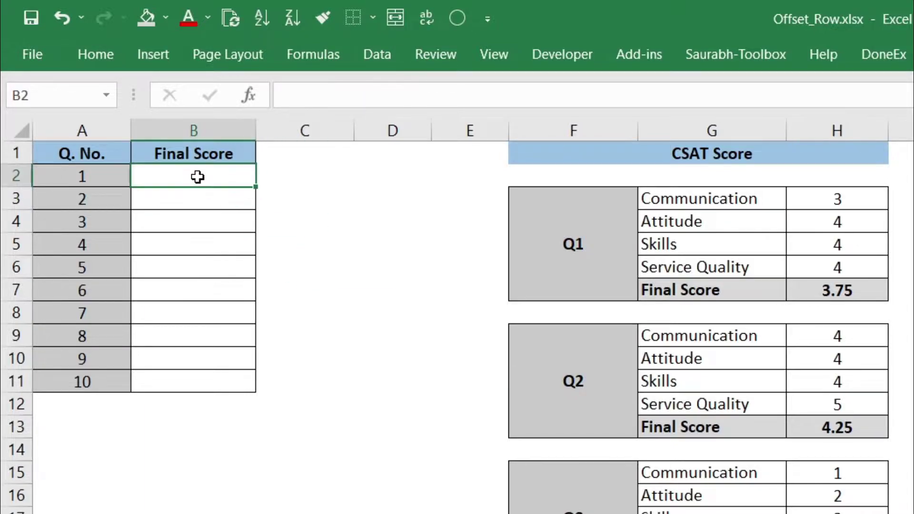
type("=")
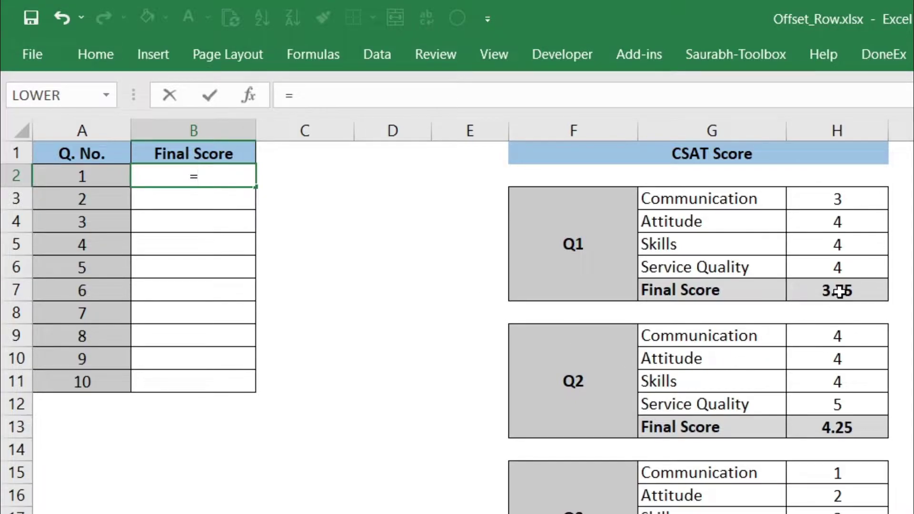
left_click(839, 291)
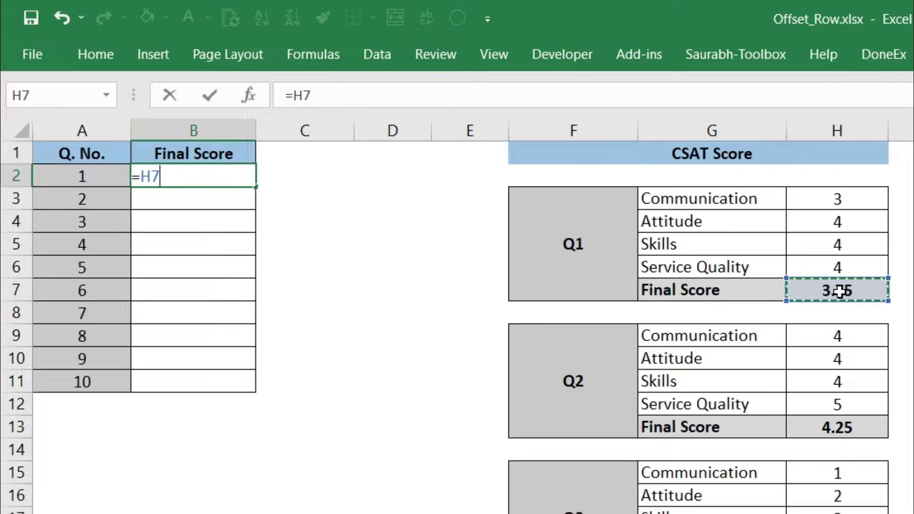
key("Return")
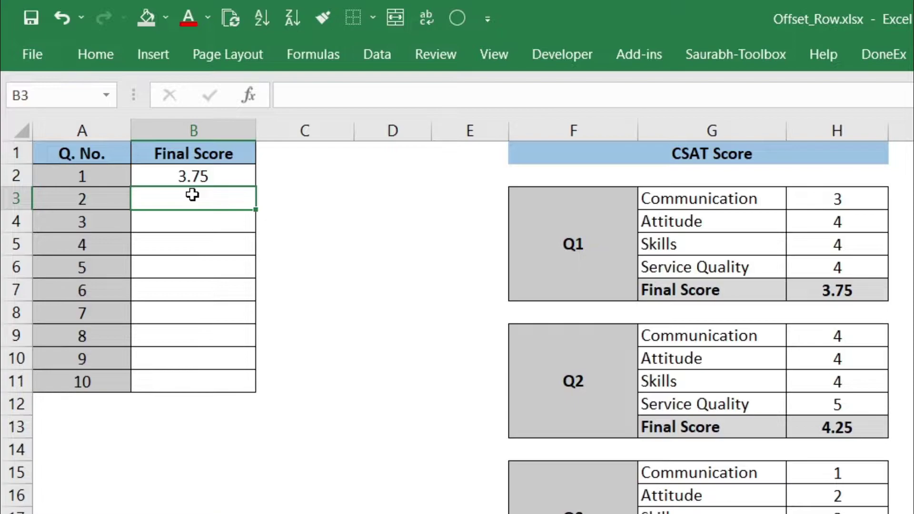
Link B3 to H13 so it shows Q2's 4.25.
type("=")
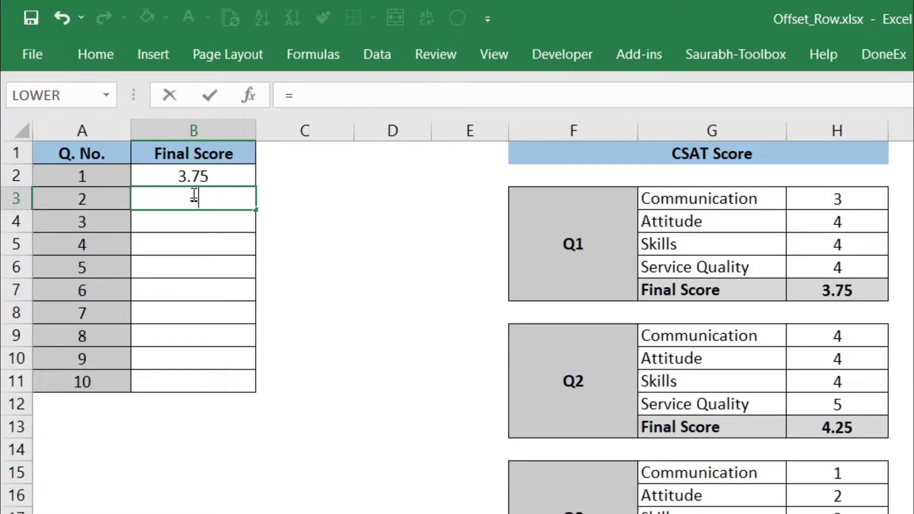
left_click(829, 429)
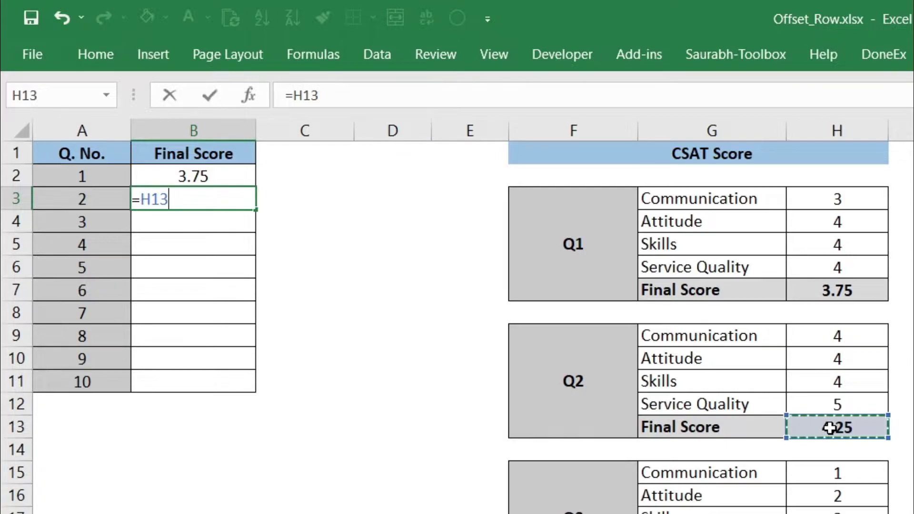
key("Return")
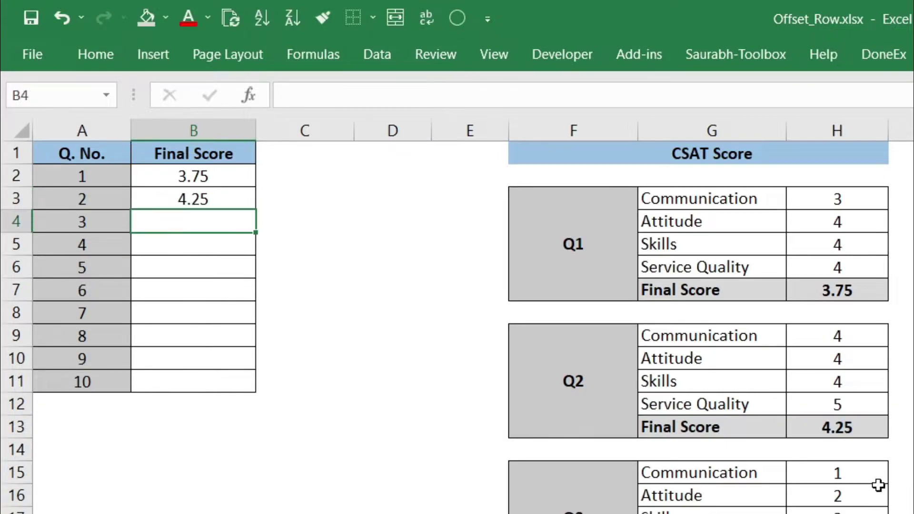
Fill B2:B3 down to B11, check each row's reference, then select B2:B11.
mouse_move(203, 175)
left_mouse_down()
mouse_move(215, 203)
mouse_move(244, 209)
left_mouse_up()
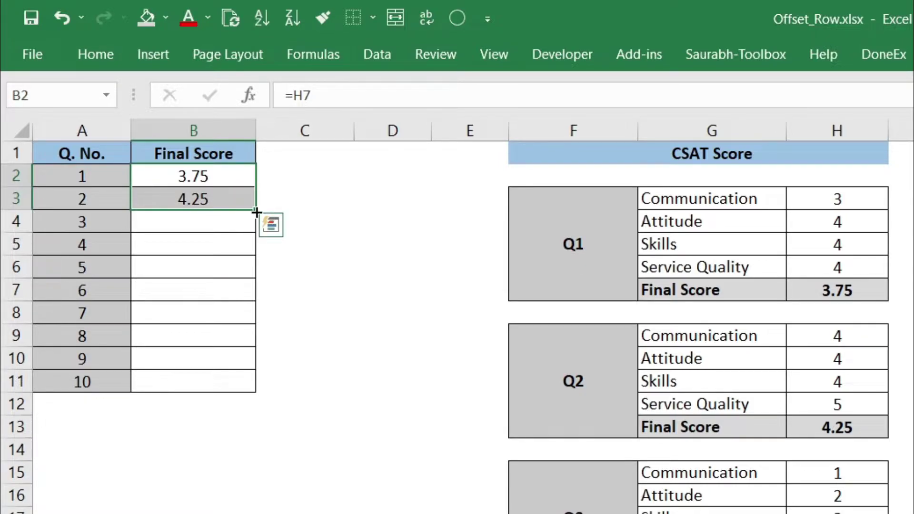
left_click_drag(255, 211, 251, 384)
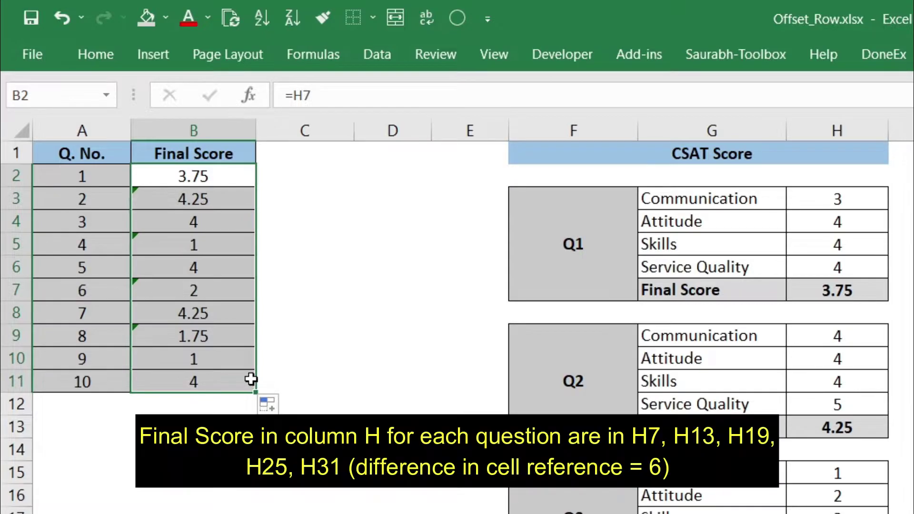
left_click(190, 227)
left_click(191, 243)
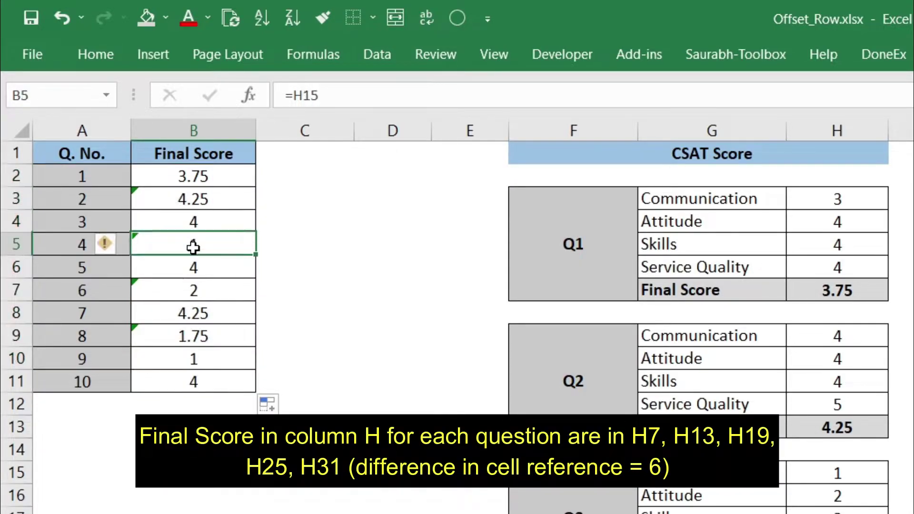
left_click(192, 266)
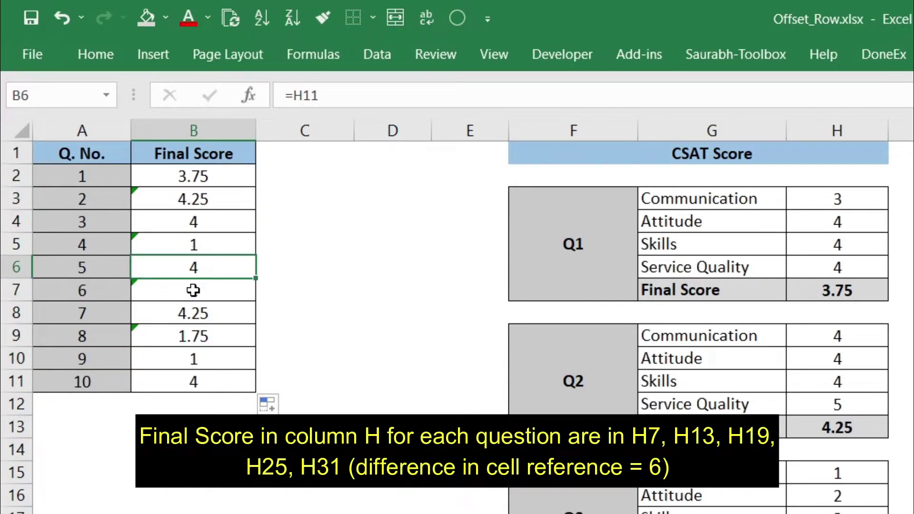
left_click(192, 291)
left_click(193, 313)
left_click(195, 336)
left_click(198, 359)
left_click(203, 382)
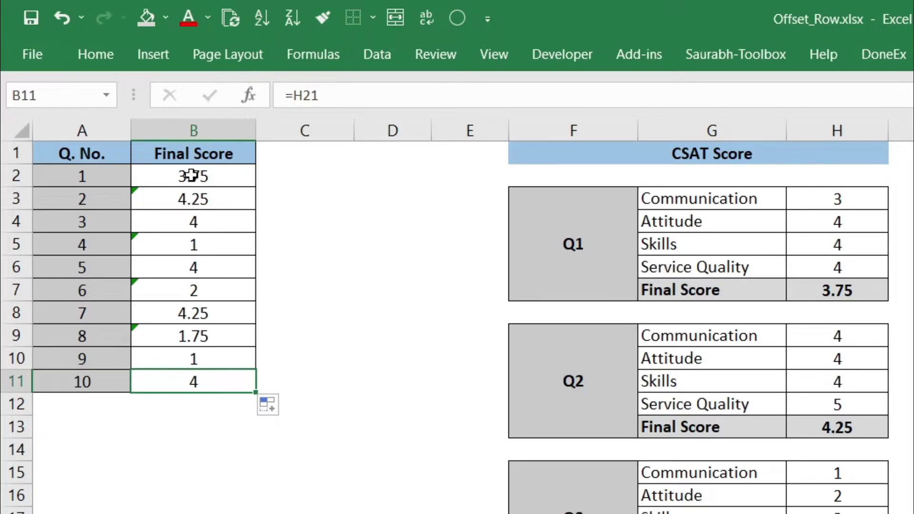
left_click_drag(192, 175, 213, 374)
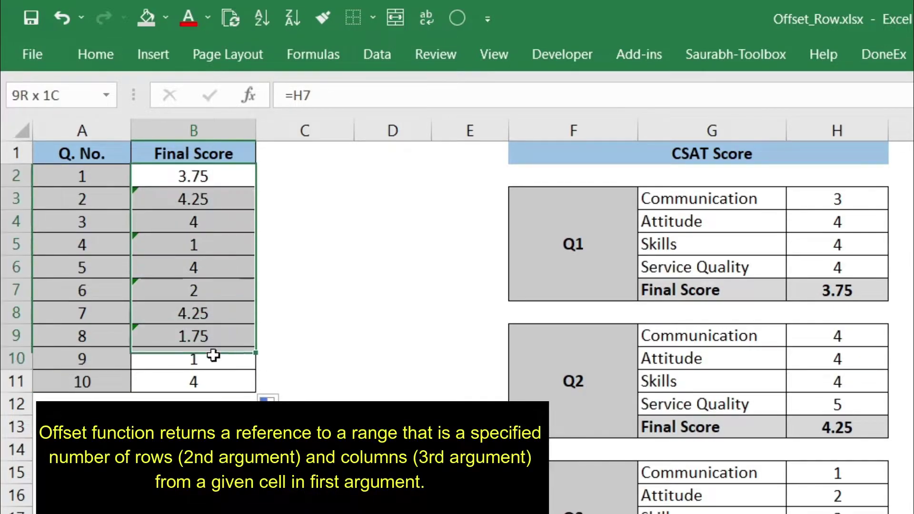
Clear B2:B11, enter =OFFSET($H$1,6,0) in B2, and copy it.
key("Delete")
left_click(182, 173)
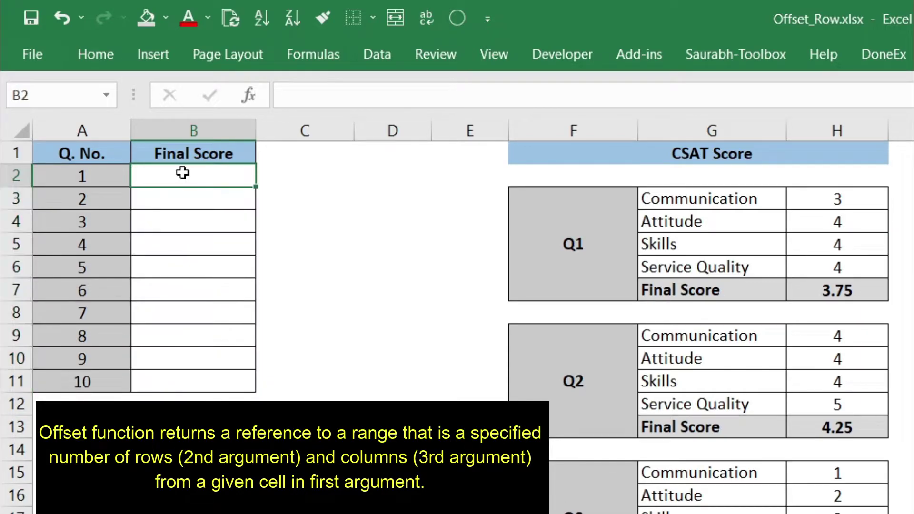
type("=")
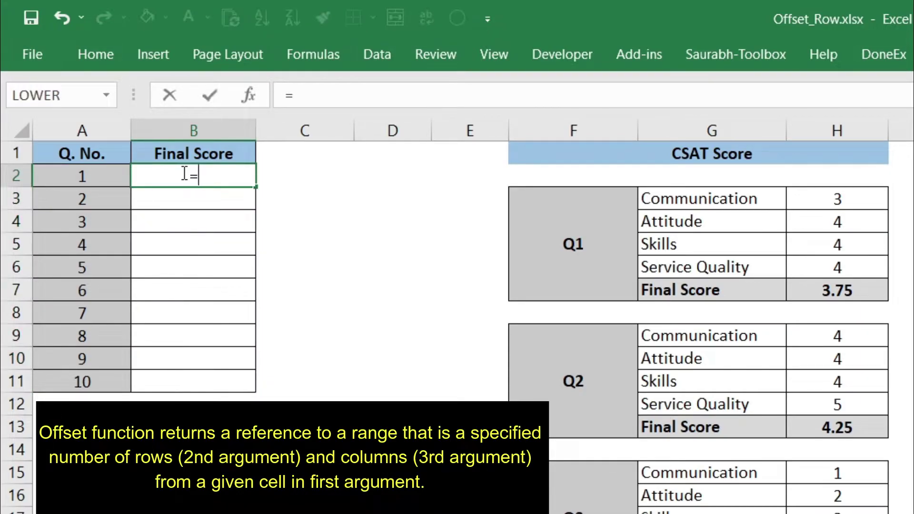
type("offset")
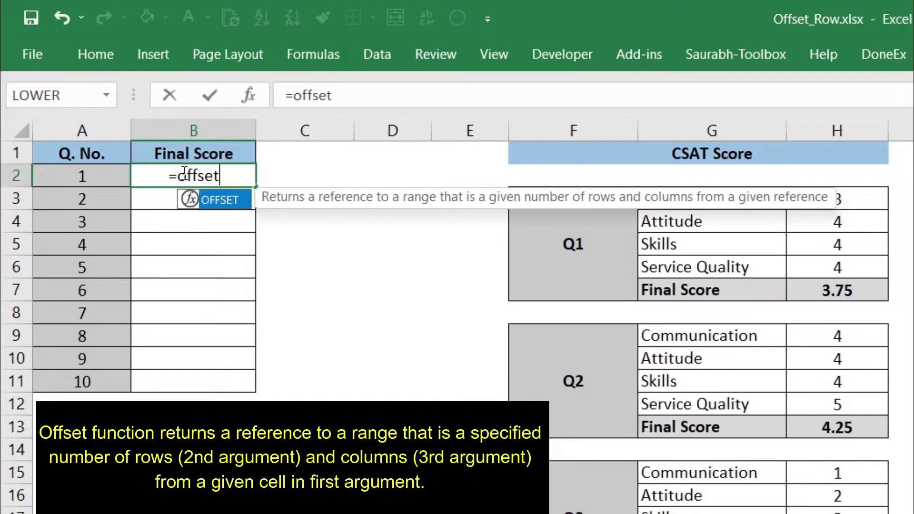
type("(")
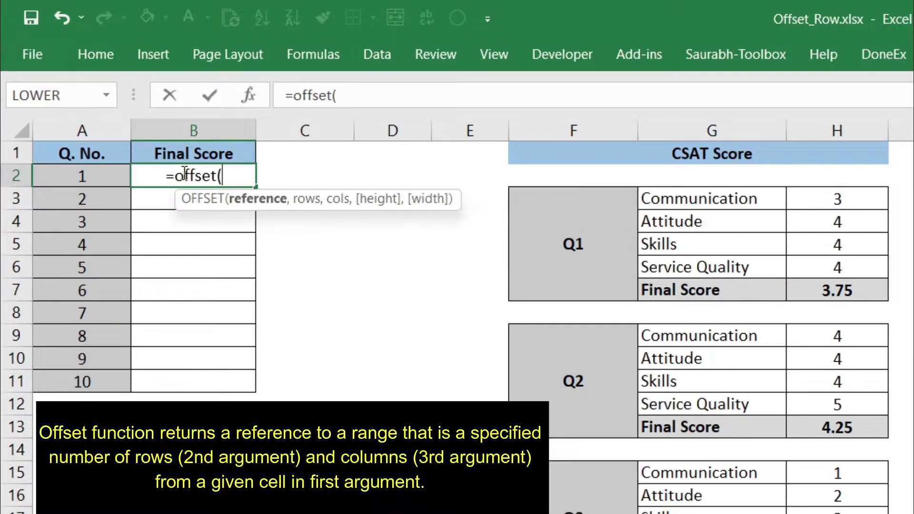
left_click(826, 153)
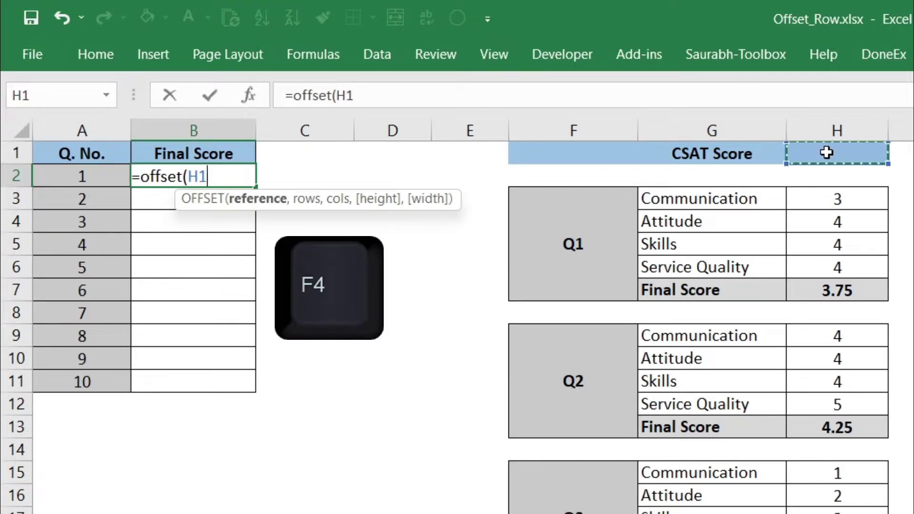
key("F4")
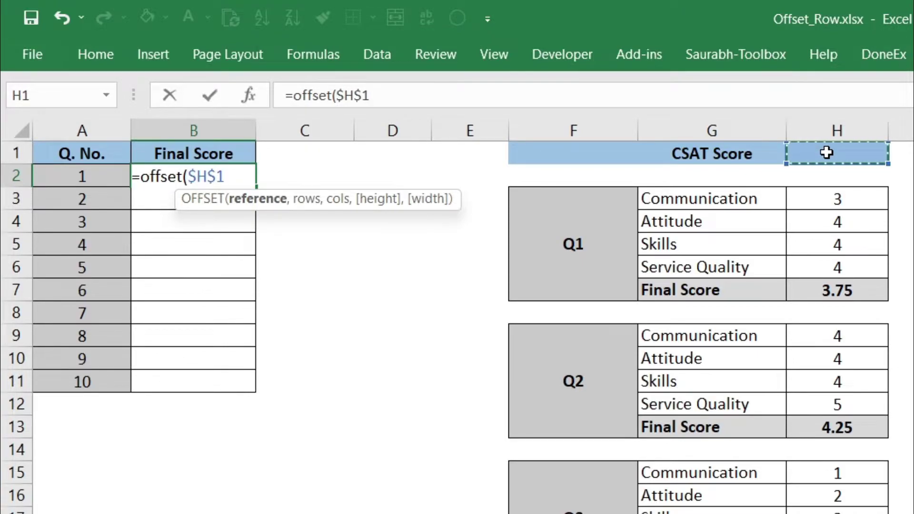
type(",")
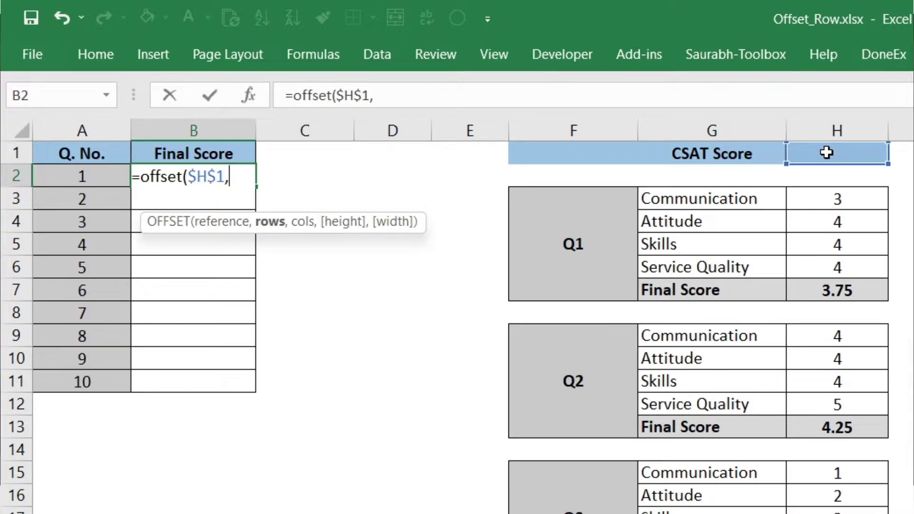
type(",6")
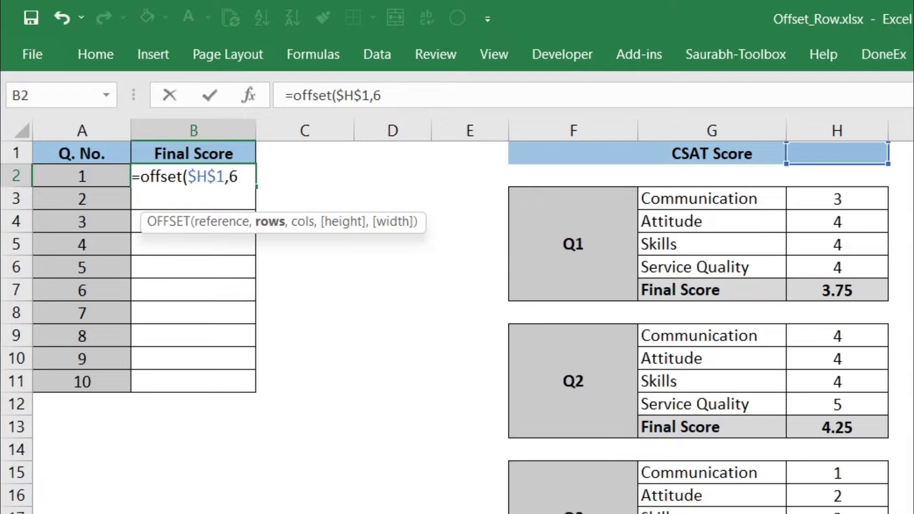
type(",0")
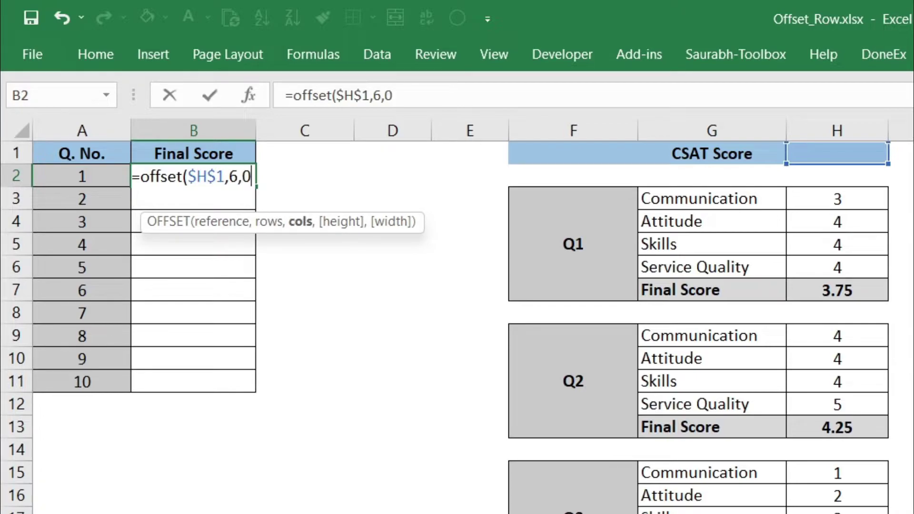
type(")")
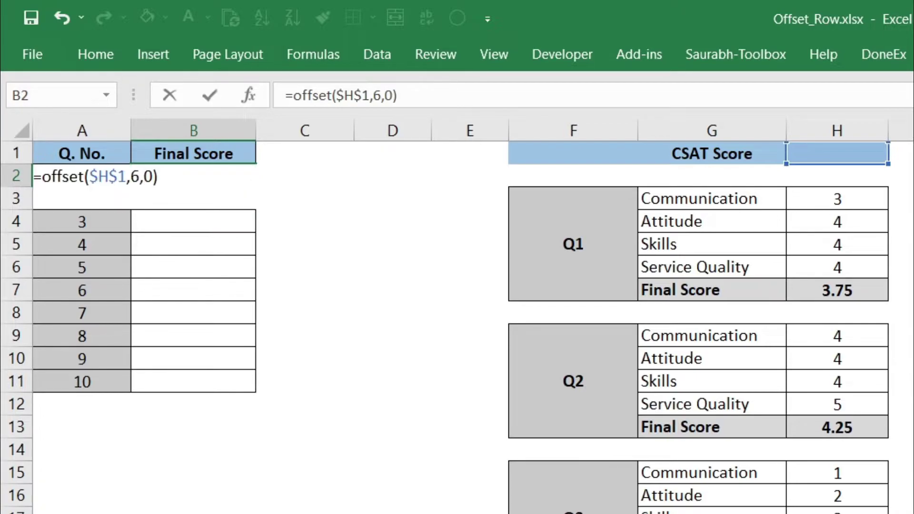
key("Return")
key("Up")
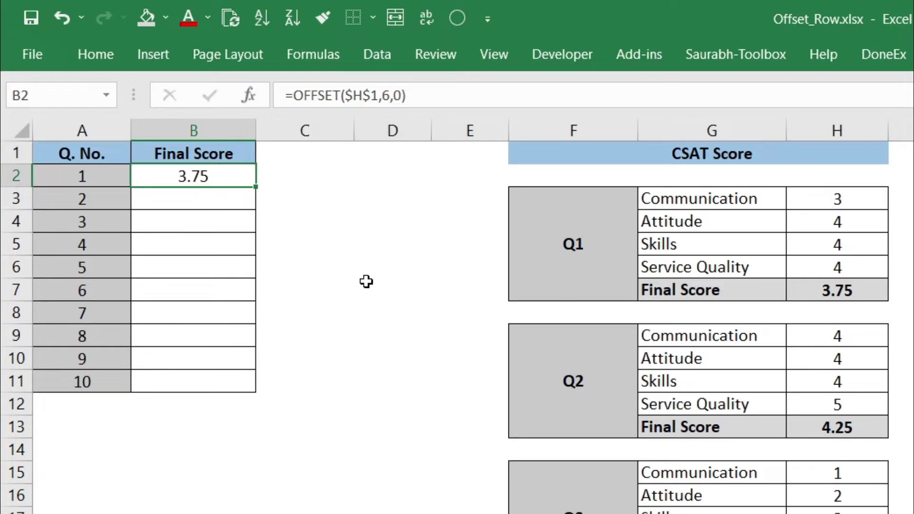
key("ctrl+c")
Paste the OFFSET formula into B3 with a 12-row offset, returning 4.25.
key("Down")
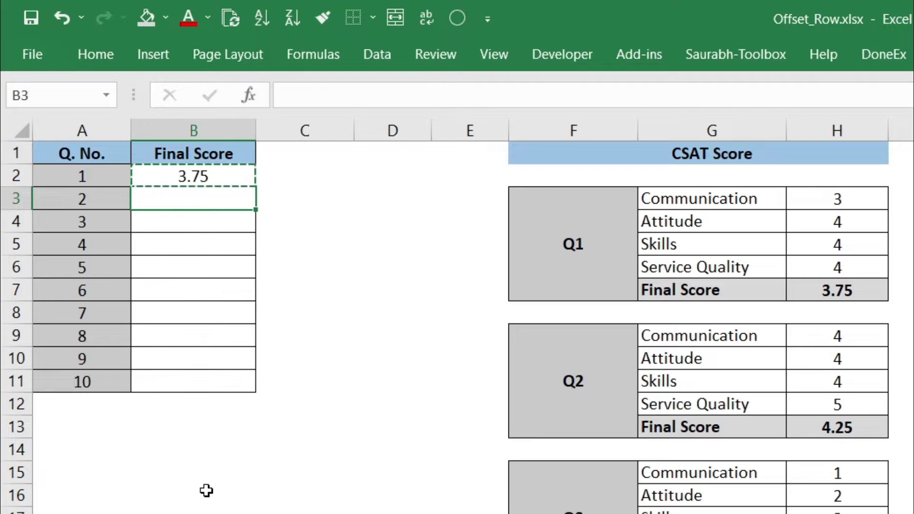
key("Return")
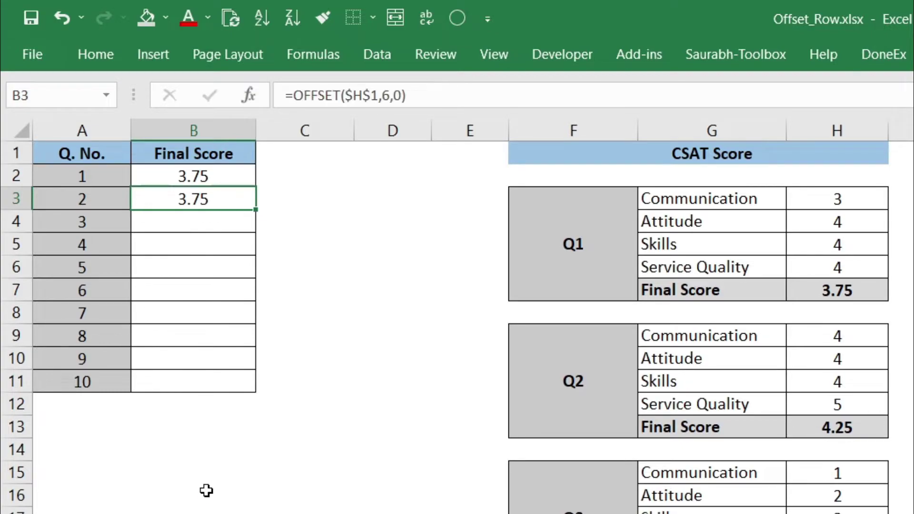
double_click(385, 95)
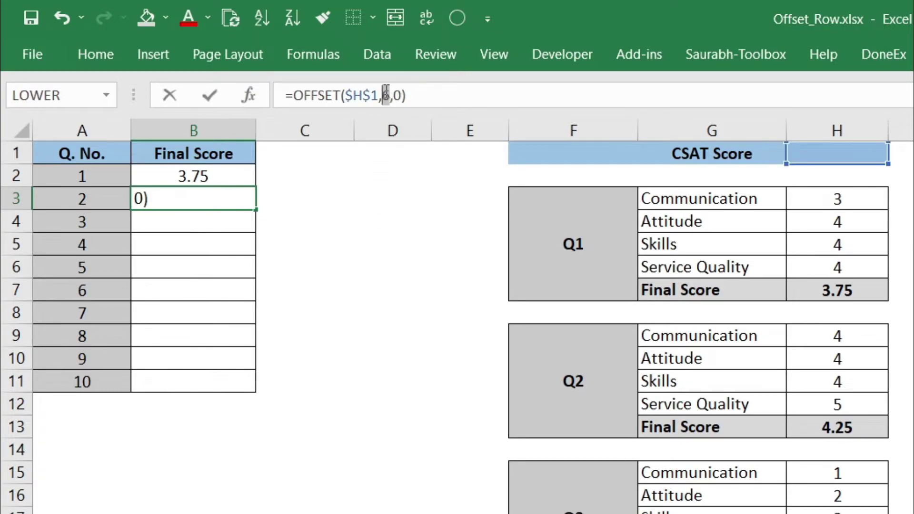
type("1")
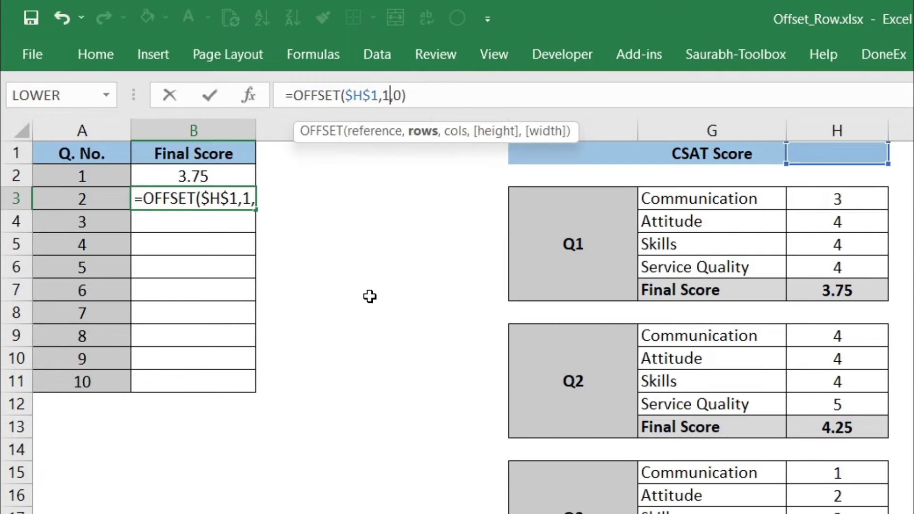
type("2")
key("Return")
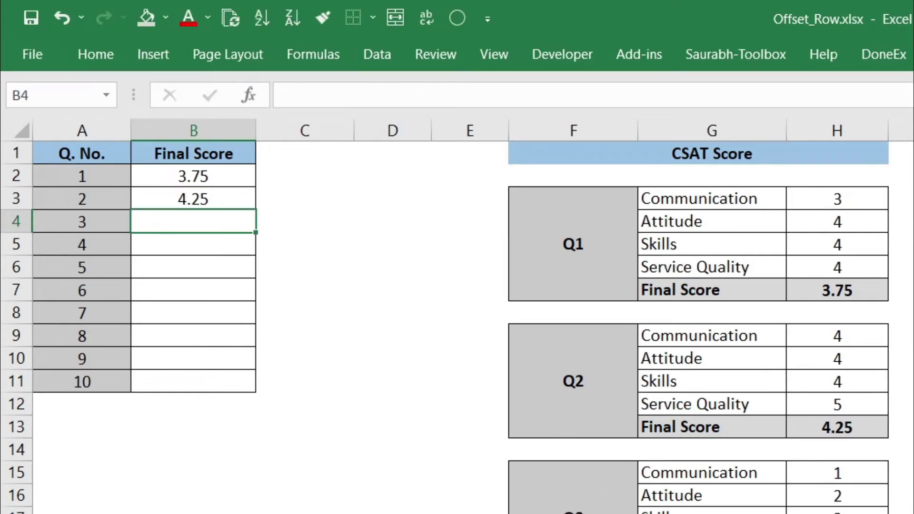
left_click(870, 432)
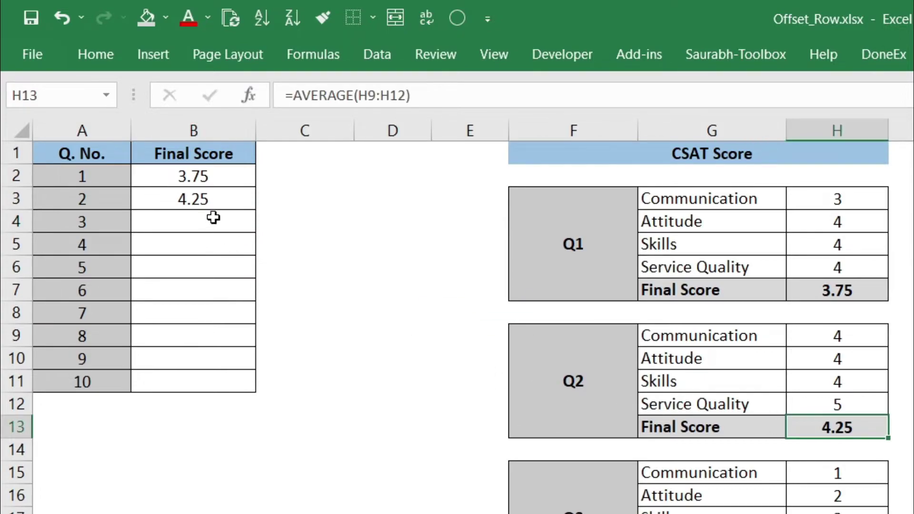
left_click(209, 202)
Copy it into B4 with an 18-row offset, returning 1.75.
key("ctrl+c")
key("Down")
key("Return")
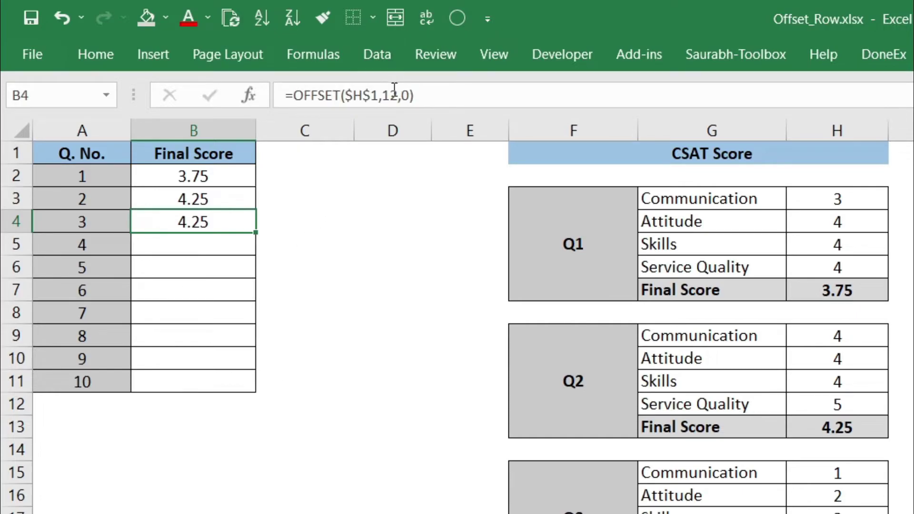
left_click(393, 96)
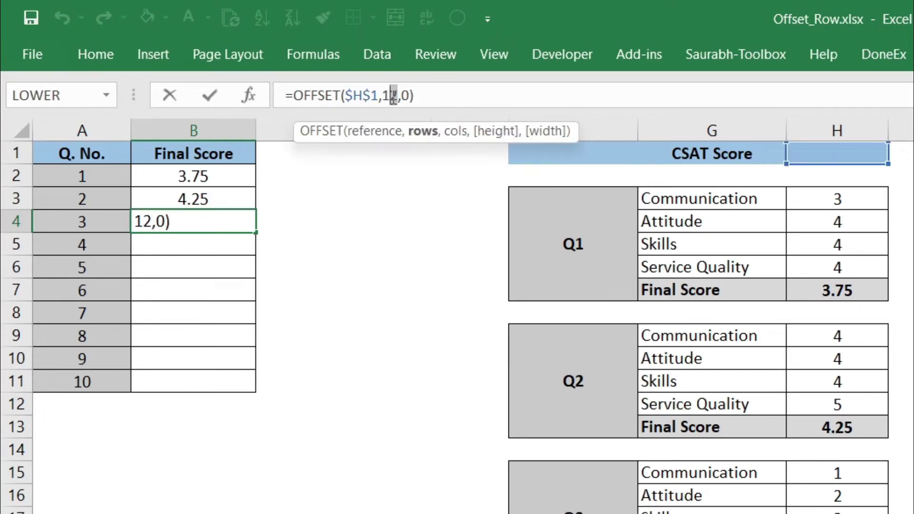
key("BackSpace")
type("8")
key("Return")
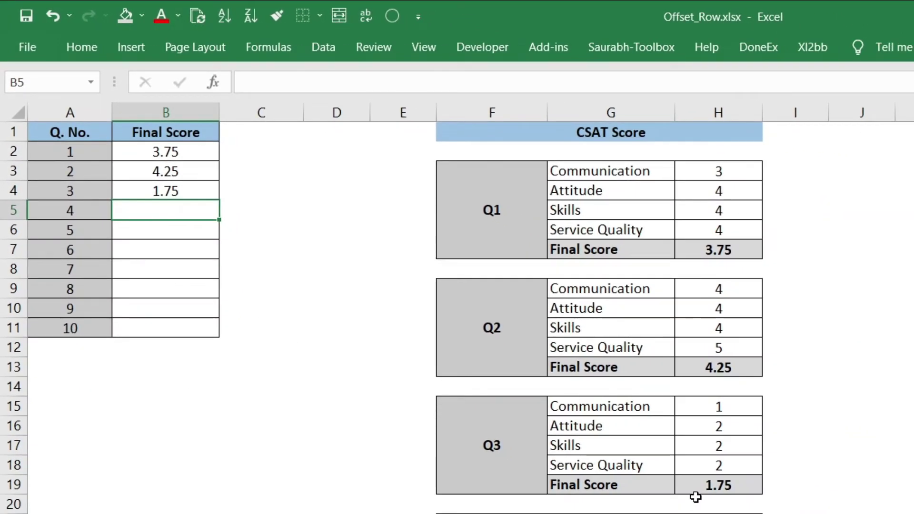
left_click(703, 486)
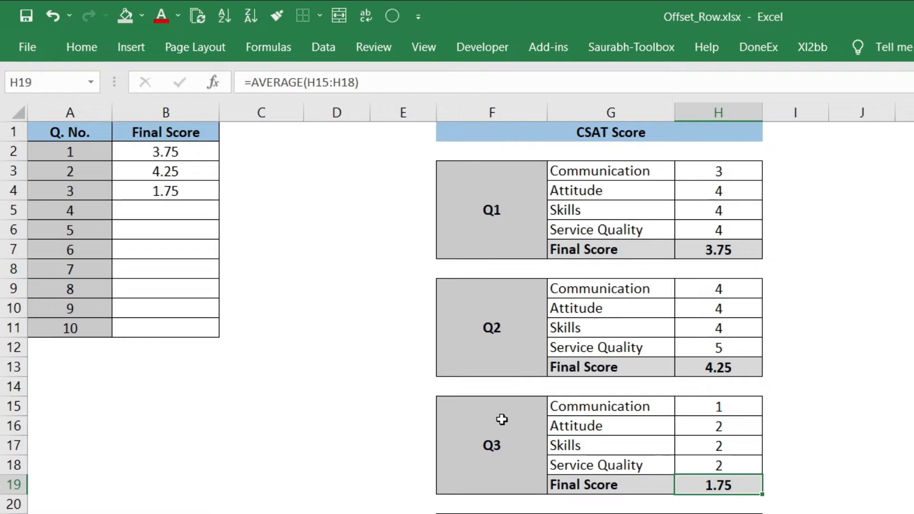
left_click(177, 154)
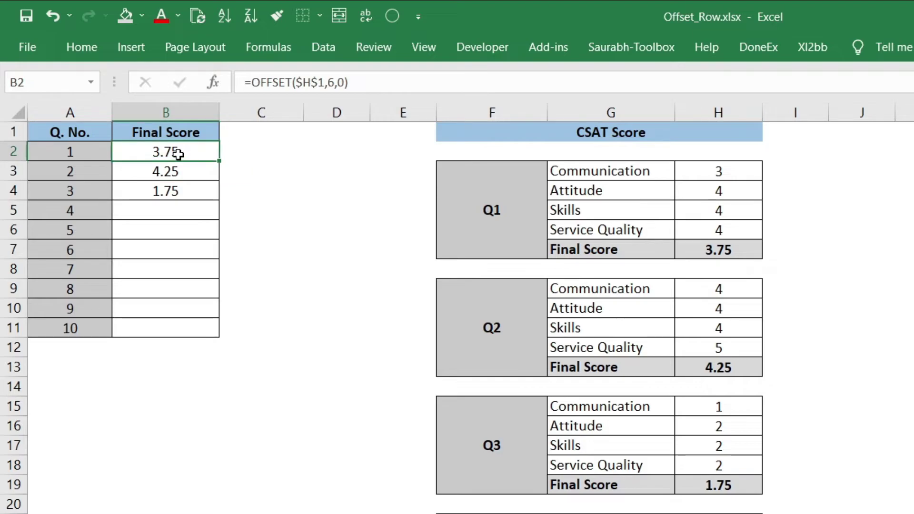
left_click(175, 172)
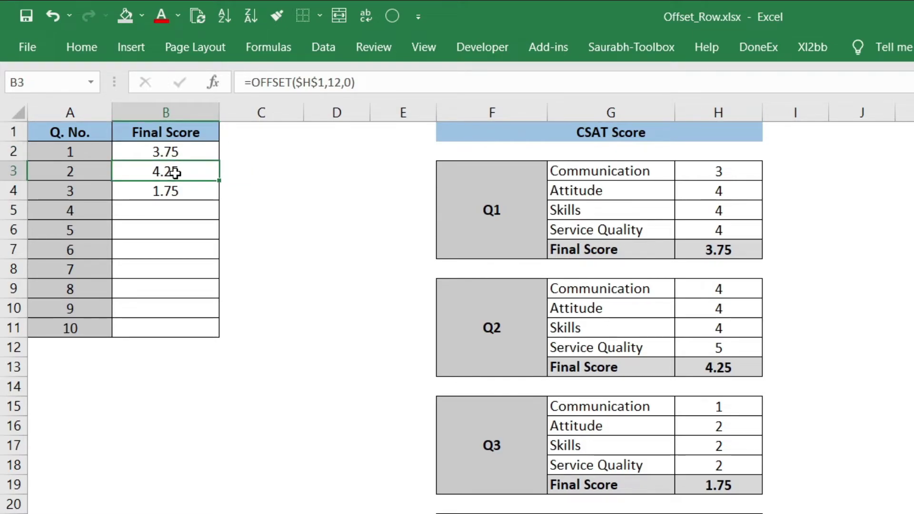
left_click(177, 188)
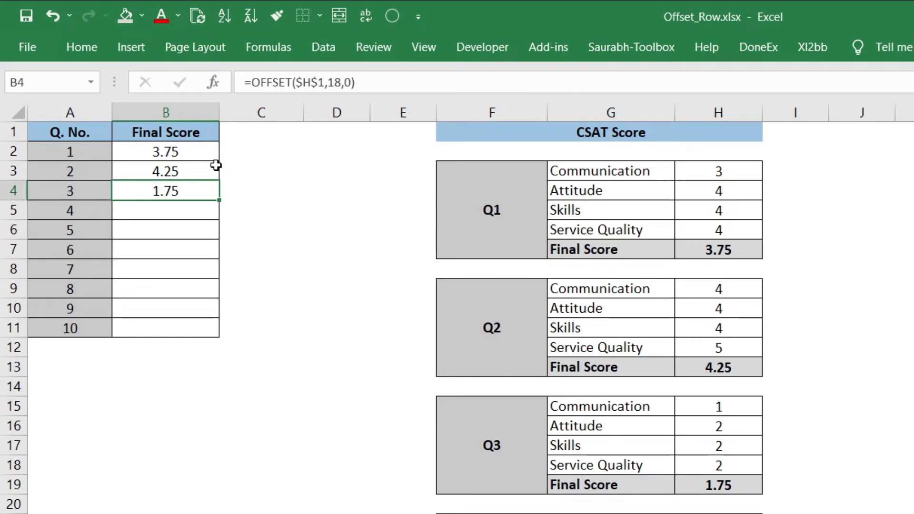
left_click(191, 151)
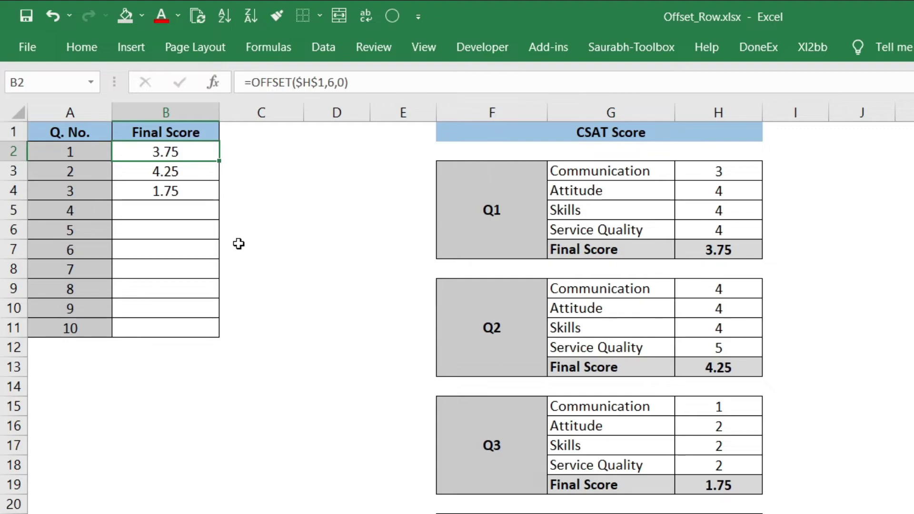
Change B2 to =OFFSET($H$1,(ROW()-1)*6,0), still returning 3.75.
left_click(332, 83)
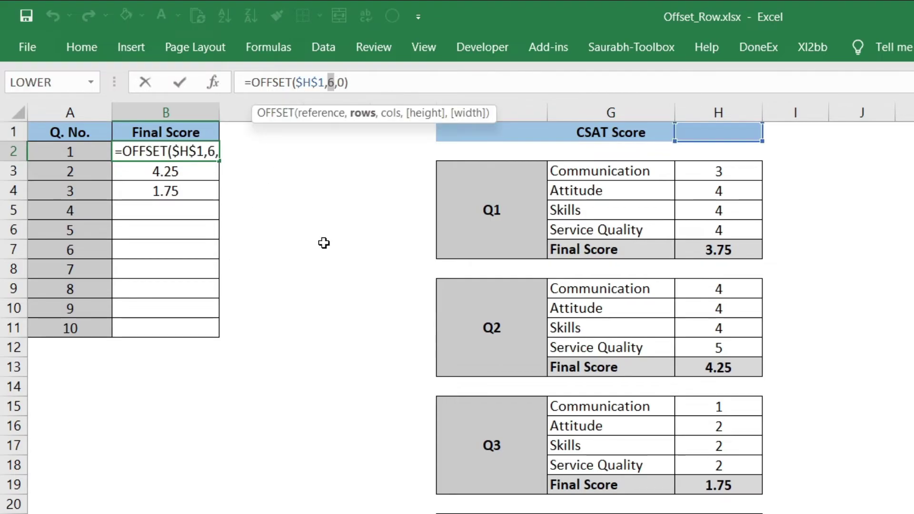
key("Delete")
type("row")
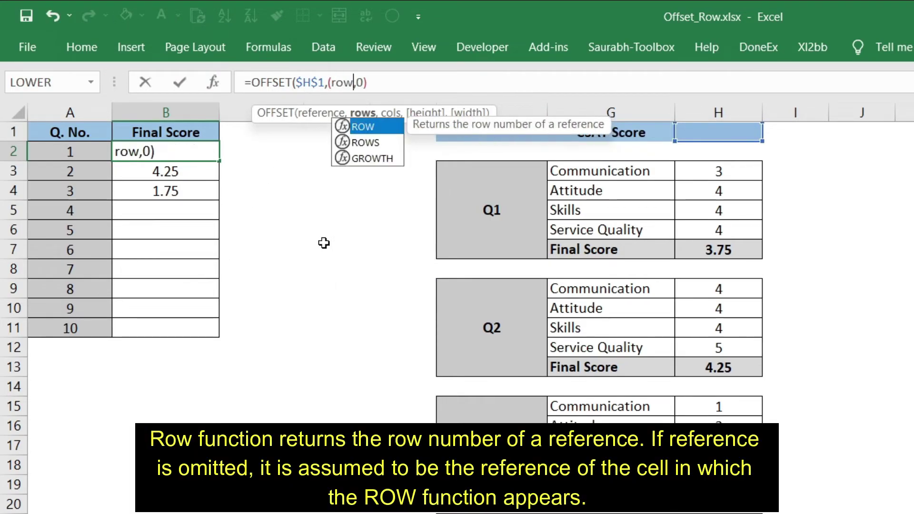
type("()")
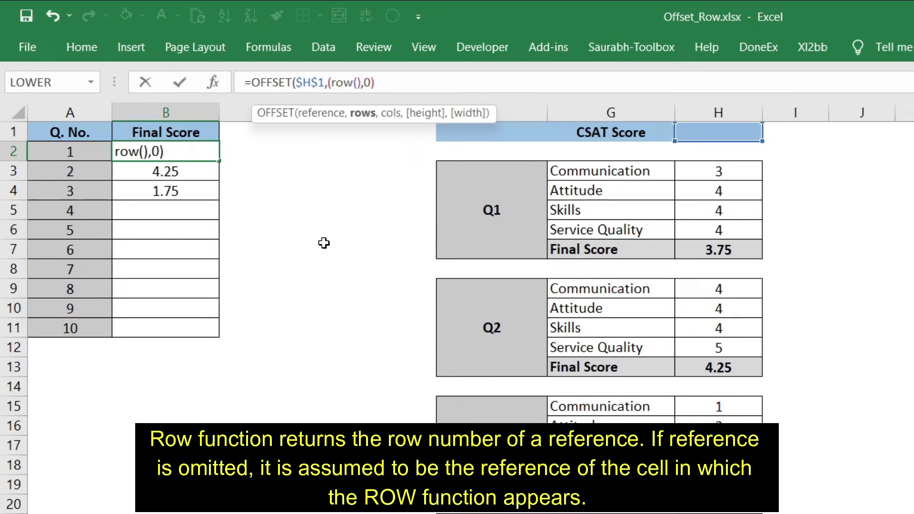
type("-1)")
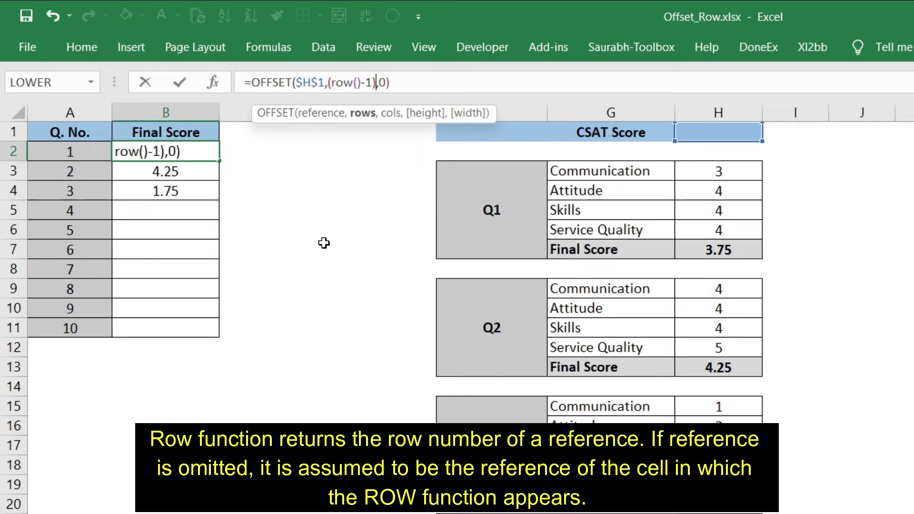
type("*6")
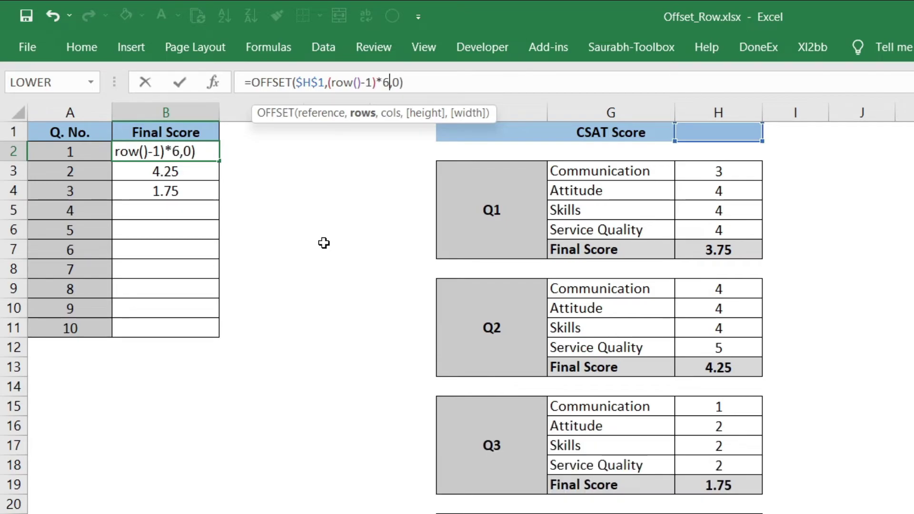
key("Return")
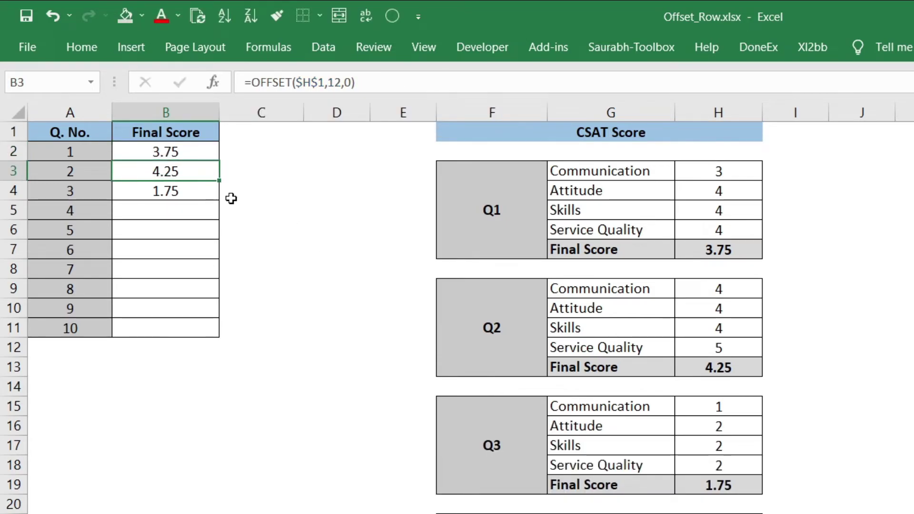
left_click(200, 151)
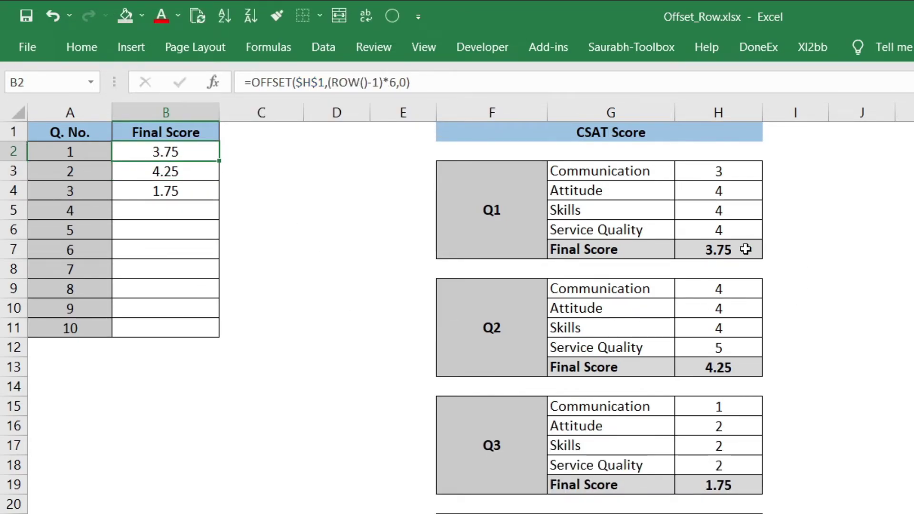
Fill B2's ROW-based OFFSET formula down through B11, giving 3.75 to 2.5.
left_click_drag(219, 160, 219, 165)
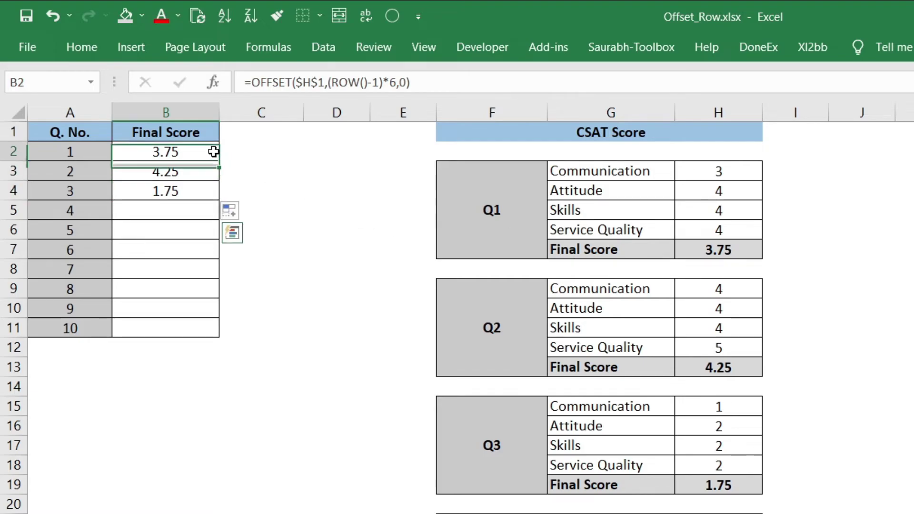
left_click_drag(220, 162, 220, 333)
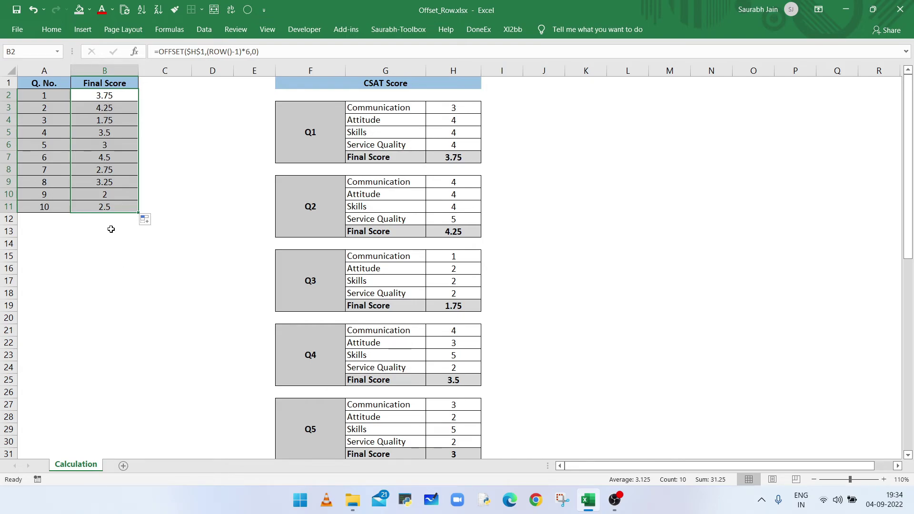
left_click(117, 108)
left_click(113, 118)
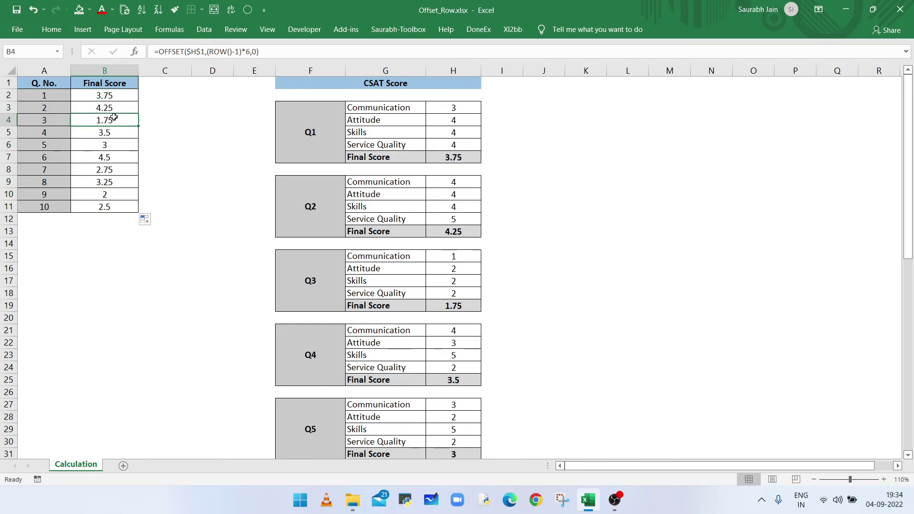
left_click(113, 133)
left_click(111, 182)
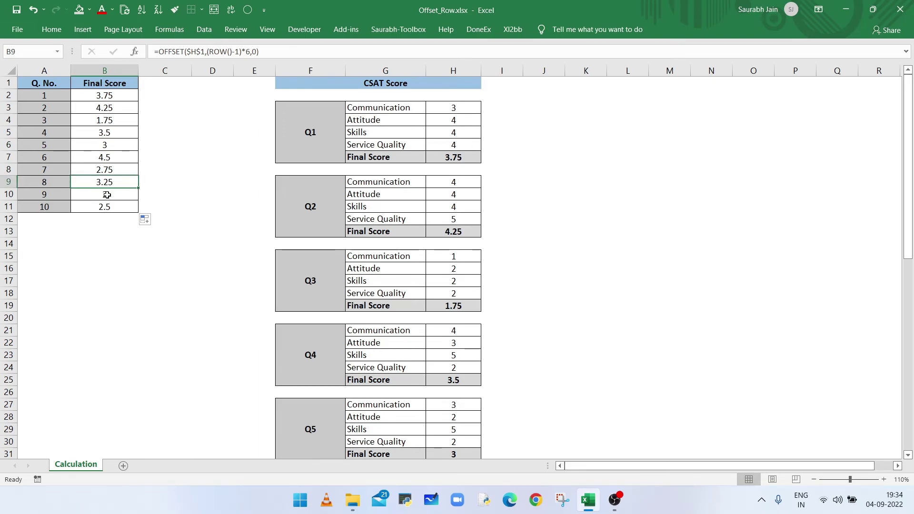
left_click(109, 195)
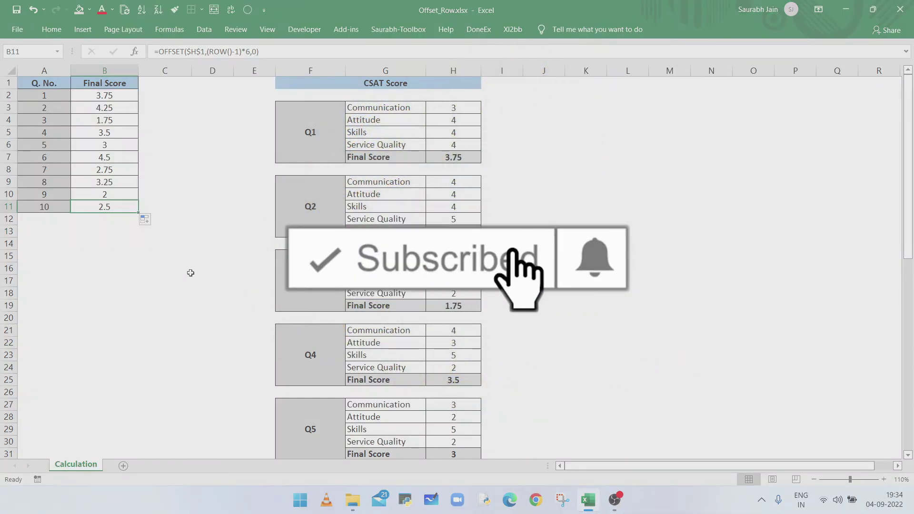
scroll(190, 273, "down", 2)
scroll(195, 273, "down", 3)
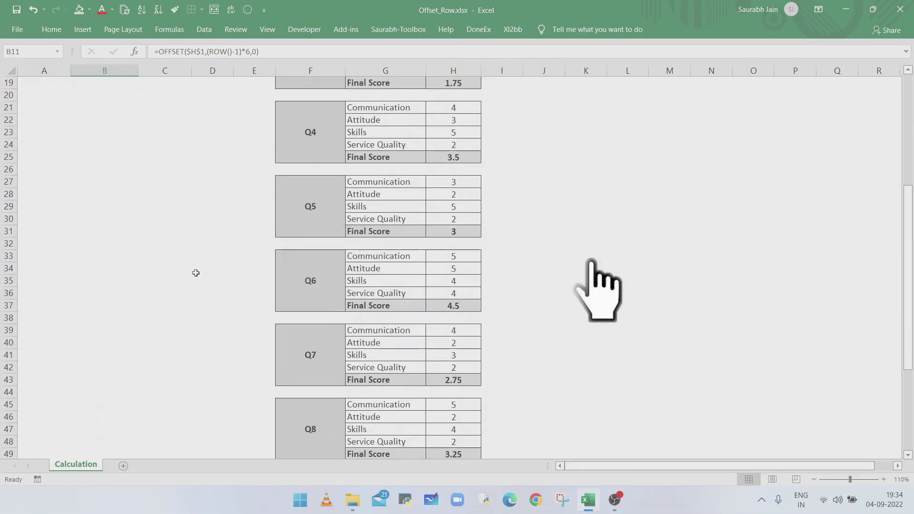
scroll(196, 272, "down", 3)
scroll(195, 272, "down", 4)
scroll(195, 273, "up", 13)
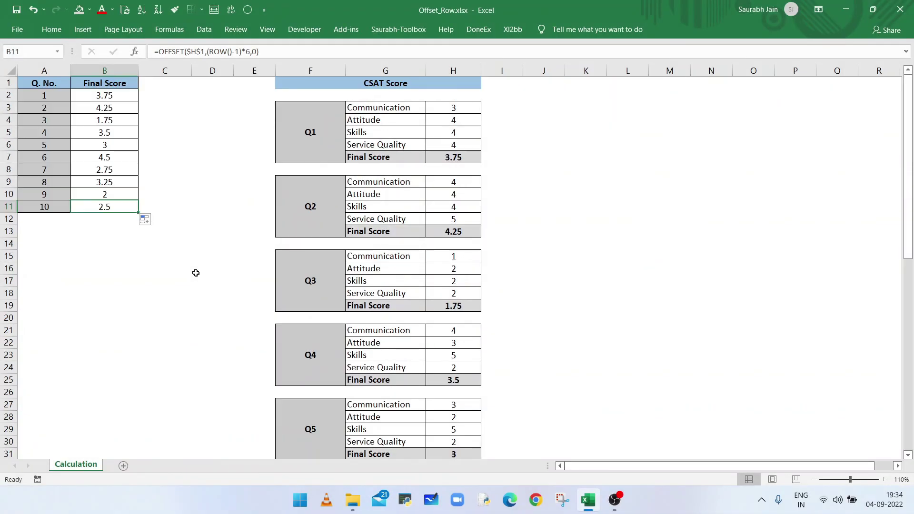